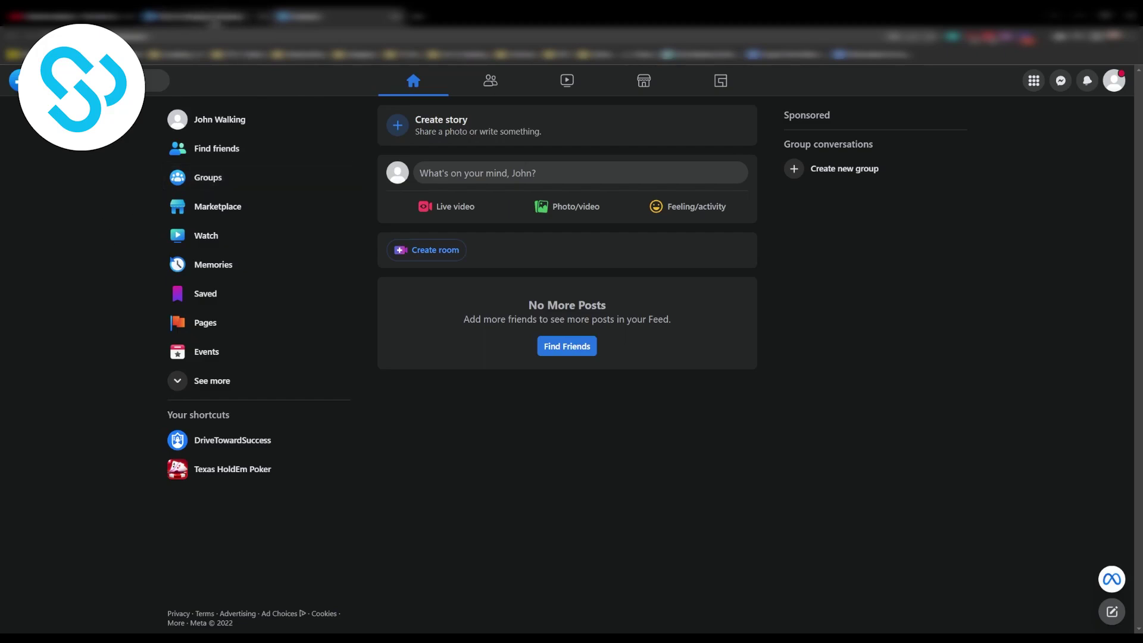
# Start a Meta for Business chat and review earlier replies: Resolve an issue, Account disabled, Personal account
pyautogui.click(210, 21)
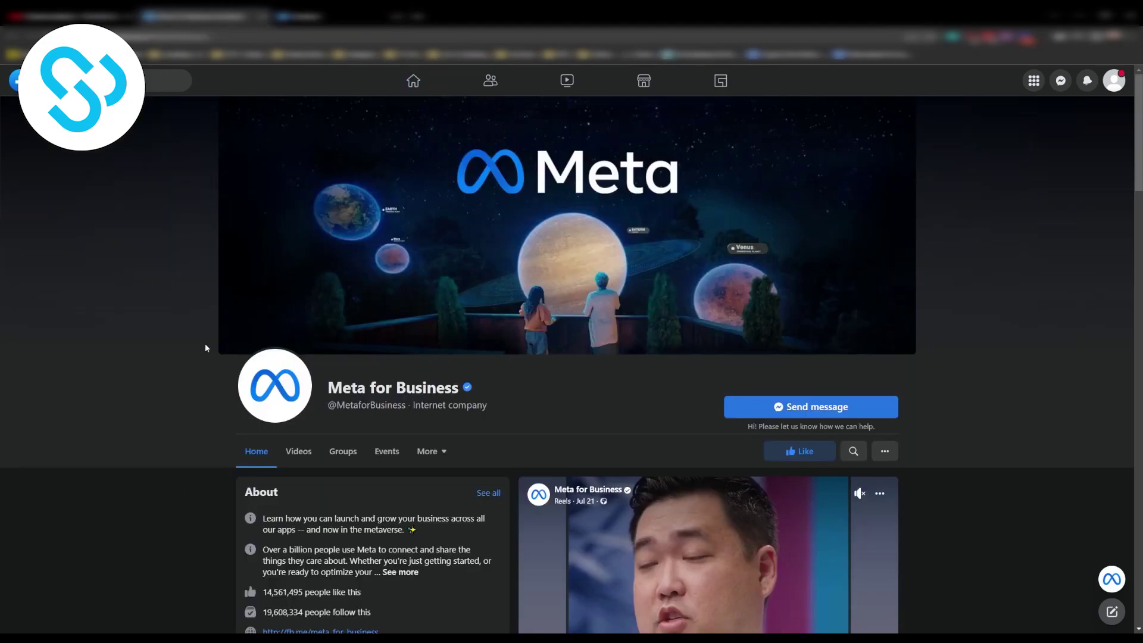
pyautogui.click(815, 411)
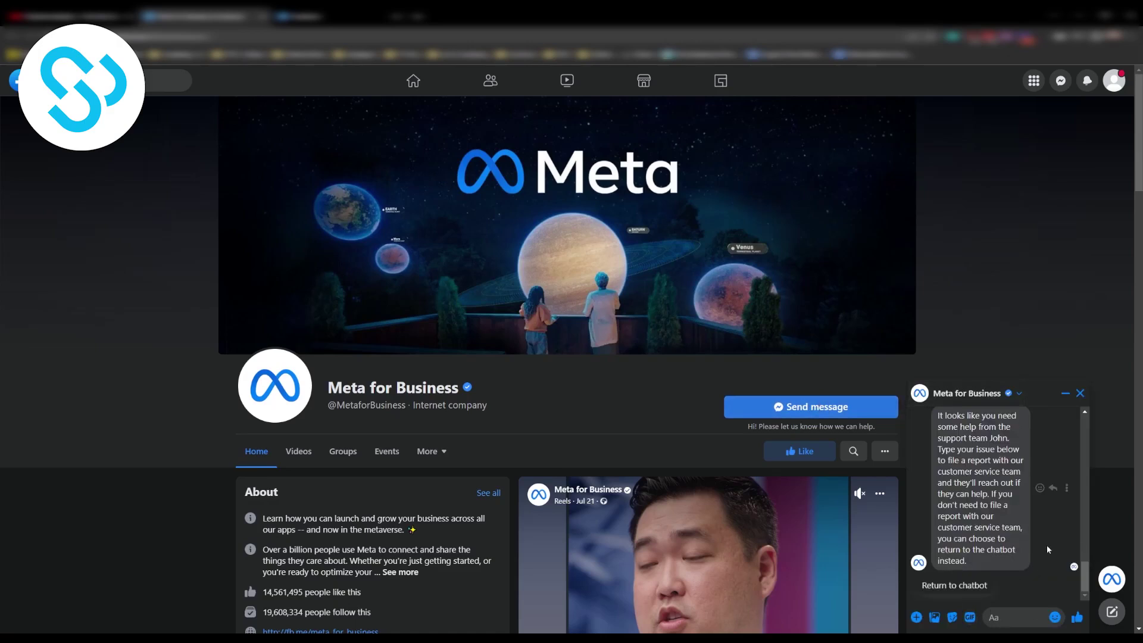
pyautogui.moveTo(1088, 577); pyautogui.dragTo(1088, 472)
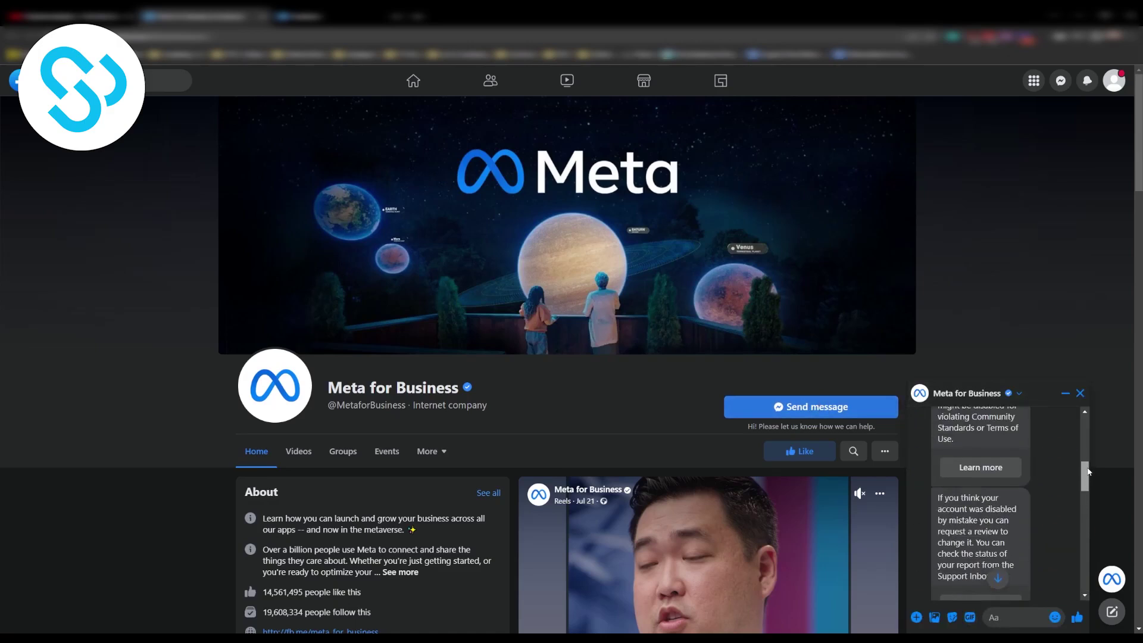
pyautogui.scroll(10, 1052, 456)
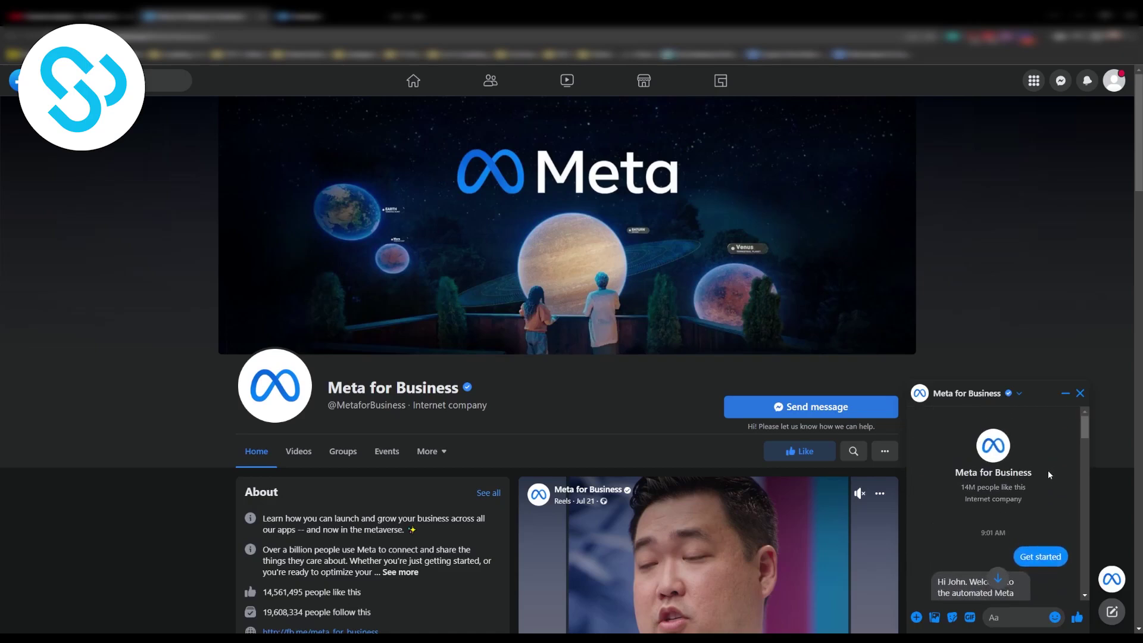
pyautogui.scroll(-3, 1025, 480)
pyautogui.scroll(2, 1025, 480)
pyautogui.scroll(-2, 1023, 481)
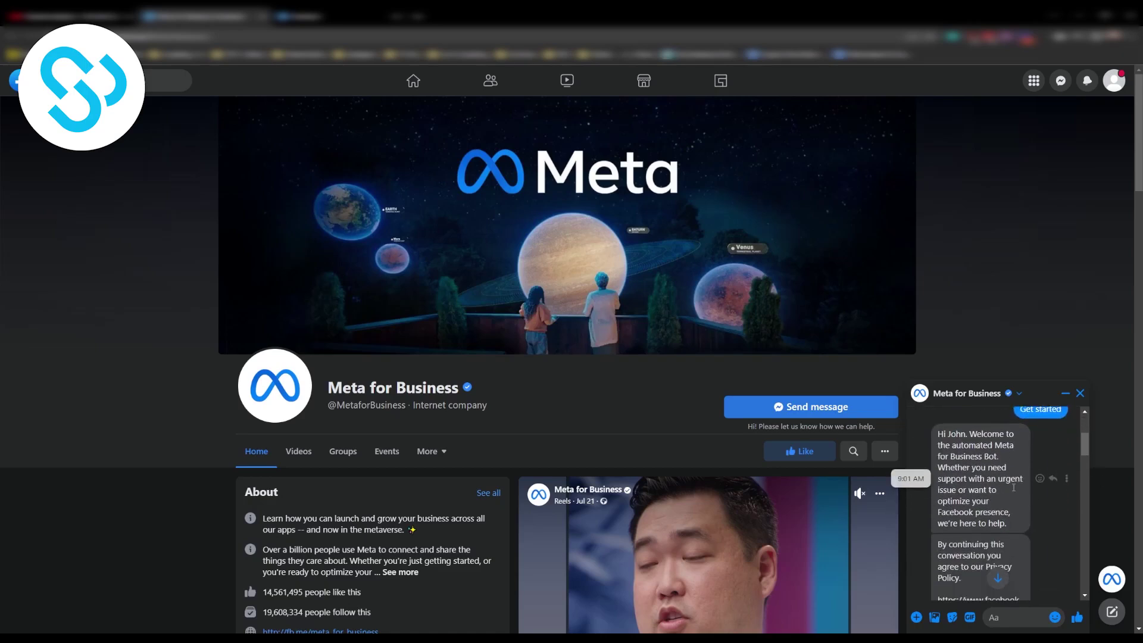
pyautogui.scroll(-2, 1012, 486)
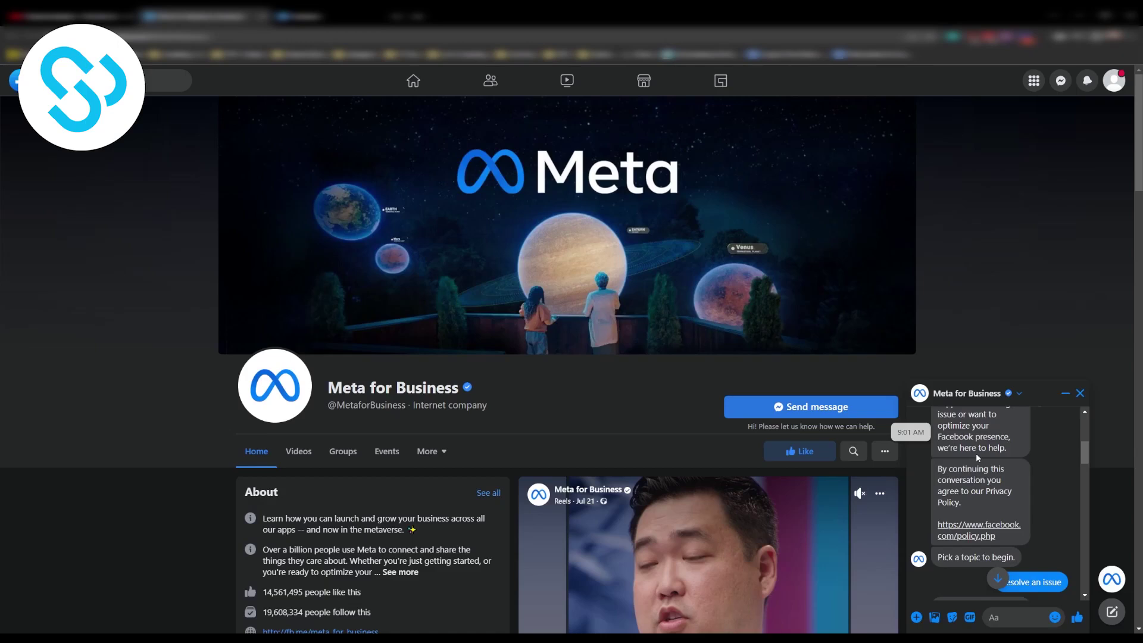
pyautogui.scroll(-2, 980, 454)
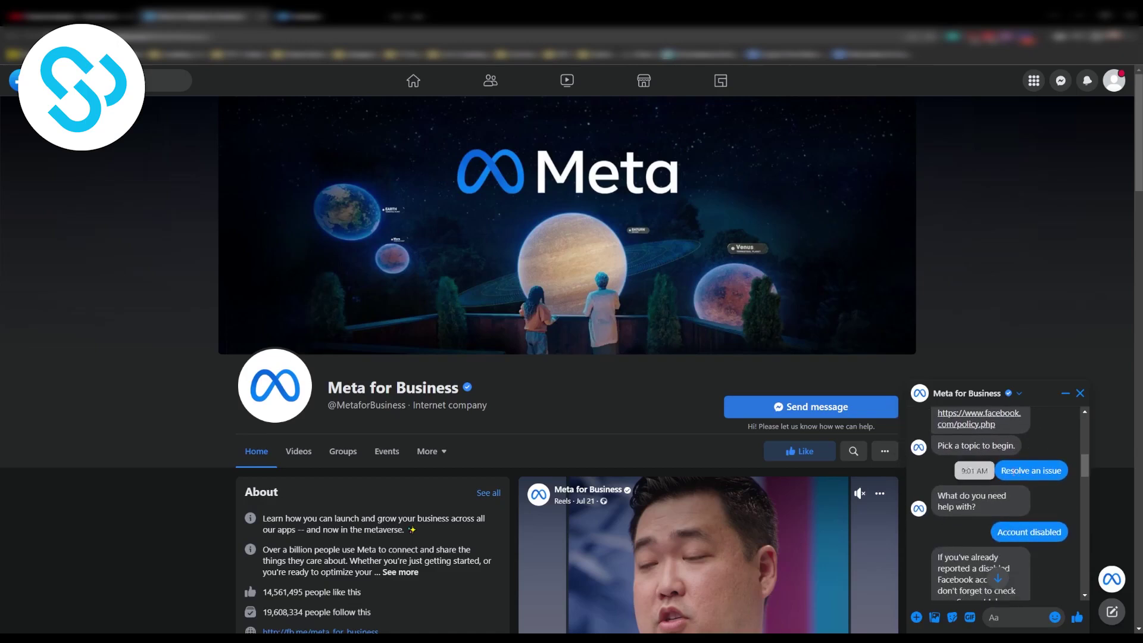
pyautogui.scroll(-1, 1056, 471)
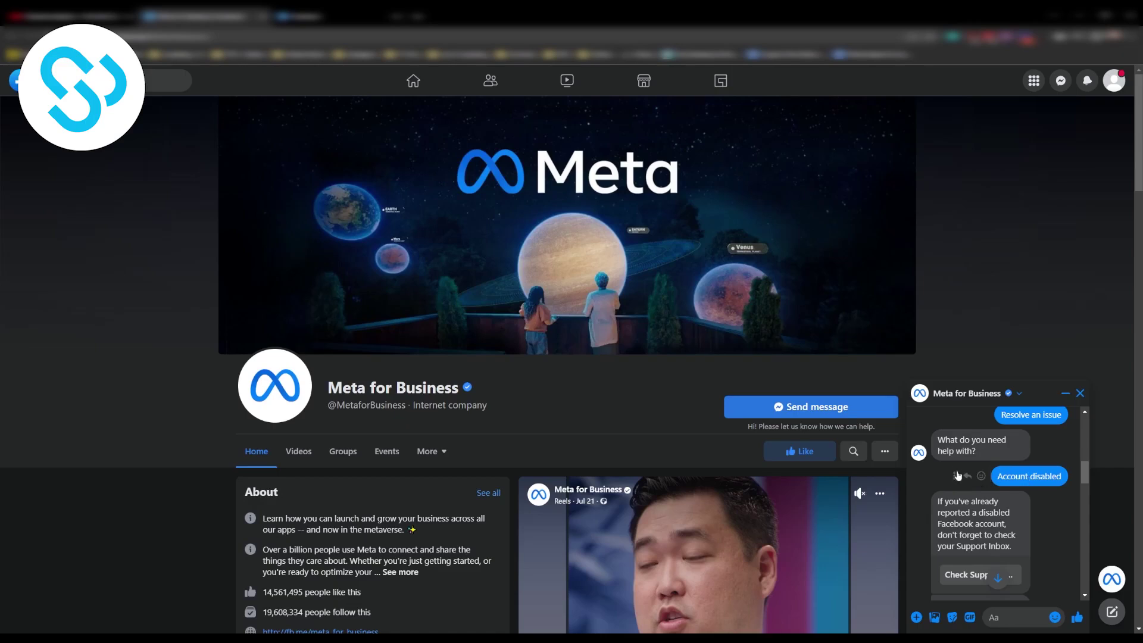
pyautogui.scroll(-1, 1049, 492)
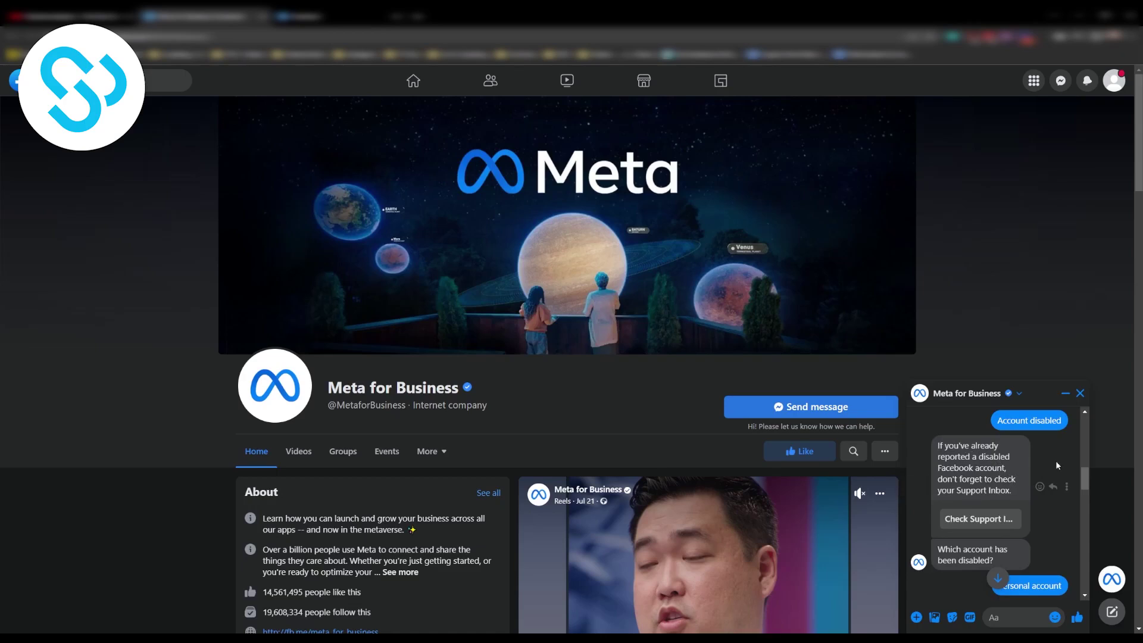
# Answer No to 'Has this resolved the issue?' so the bot asks for the issue for customer service
pyautogui.scroll(-1, 1058, 470)
pyautogui.scroll(-1, 1051, 469)
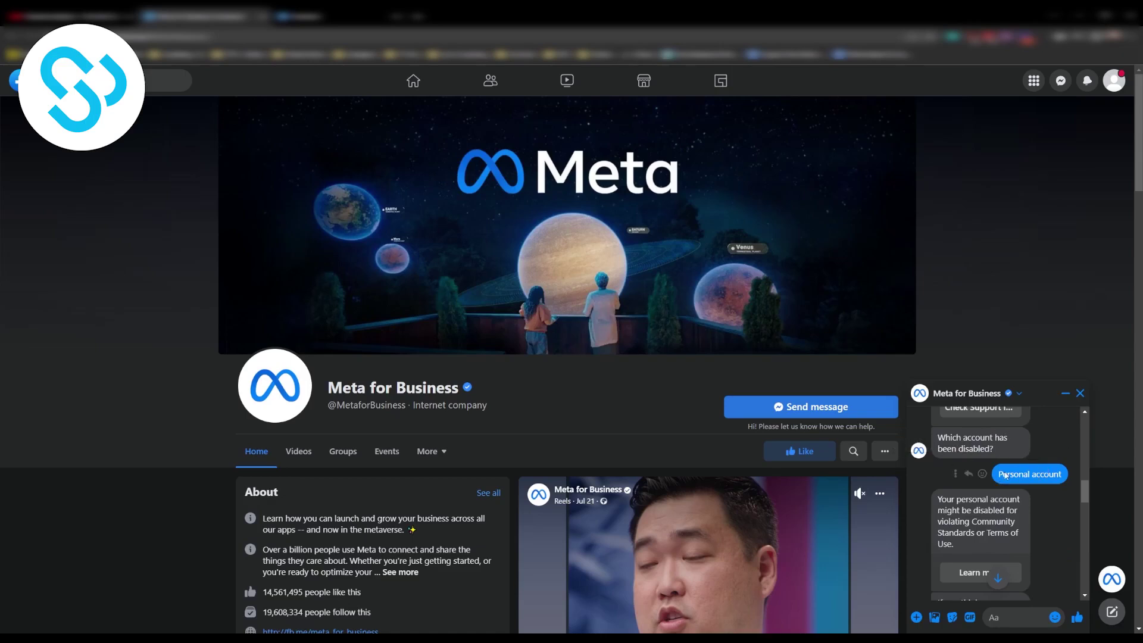
pyautogui.scroll(-1, 926, 457)
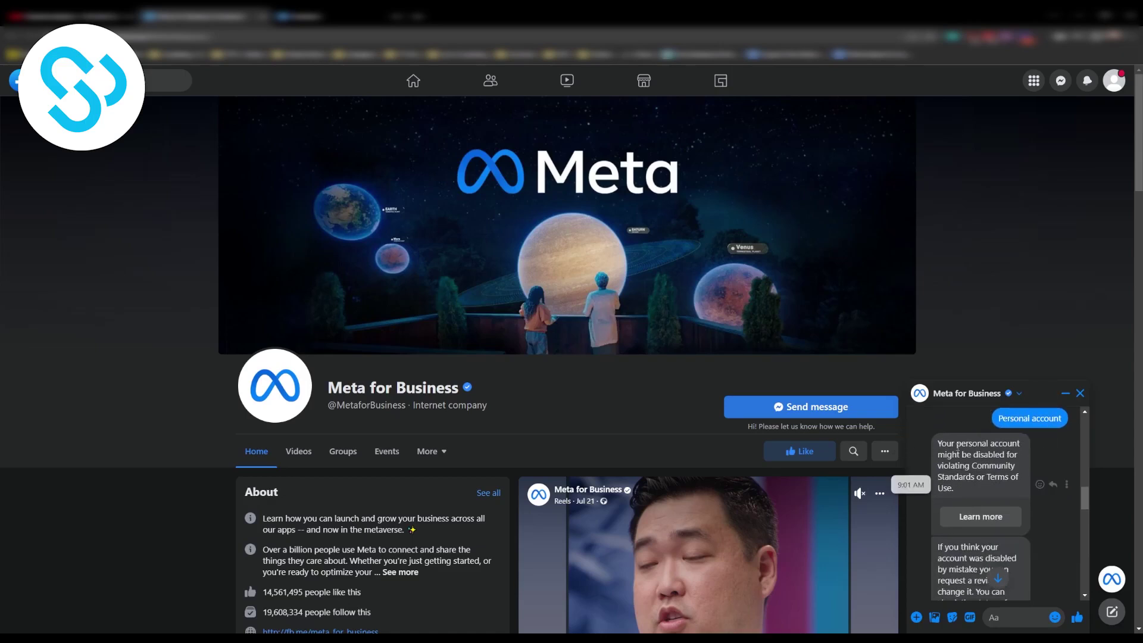
pyautogui.scroll(-1, 953, 453)
pyautogui.scroll(1, 985, 444)
pyautogui.scroll(-4, 1039, 476)
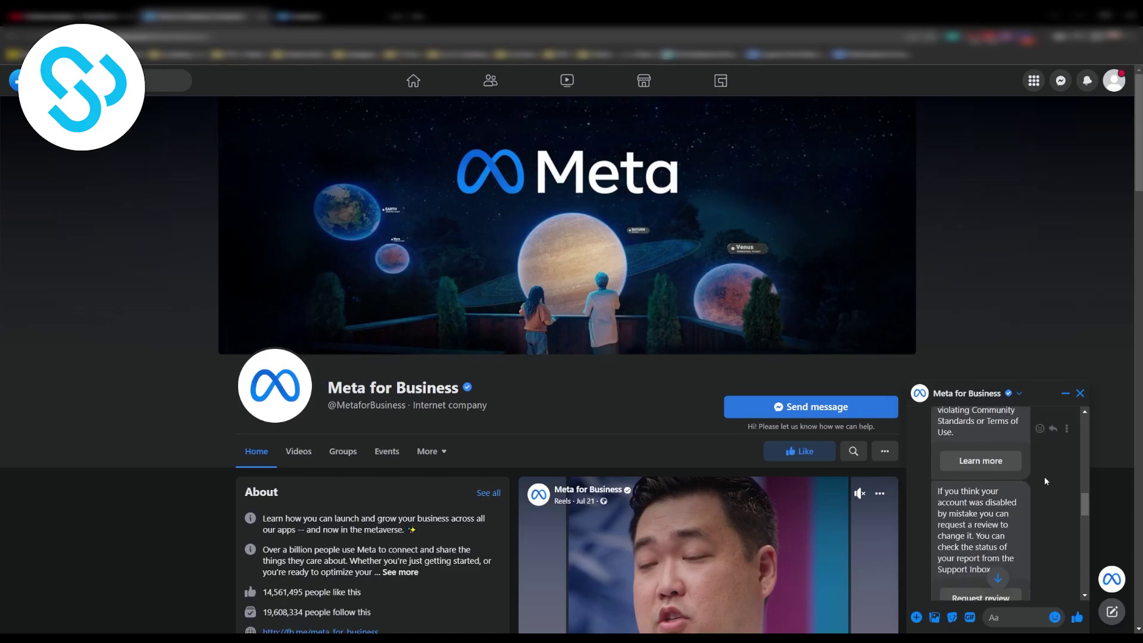
pyautogui.scroll(-1, 1038, 477)
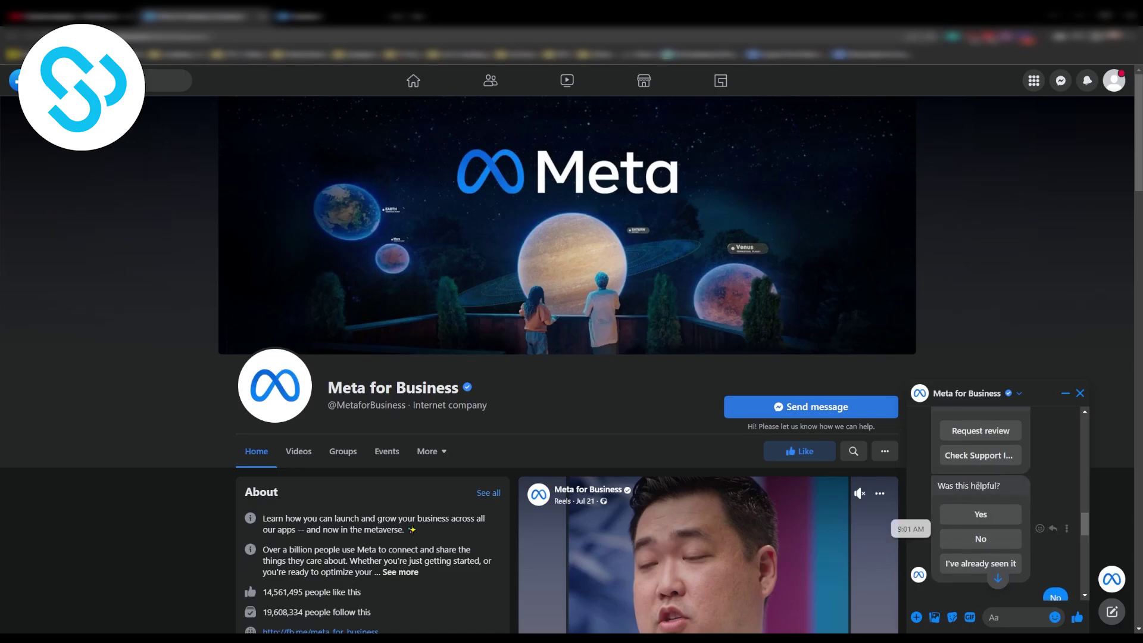
pyautogui.scroll(-2, 1051, 484)
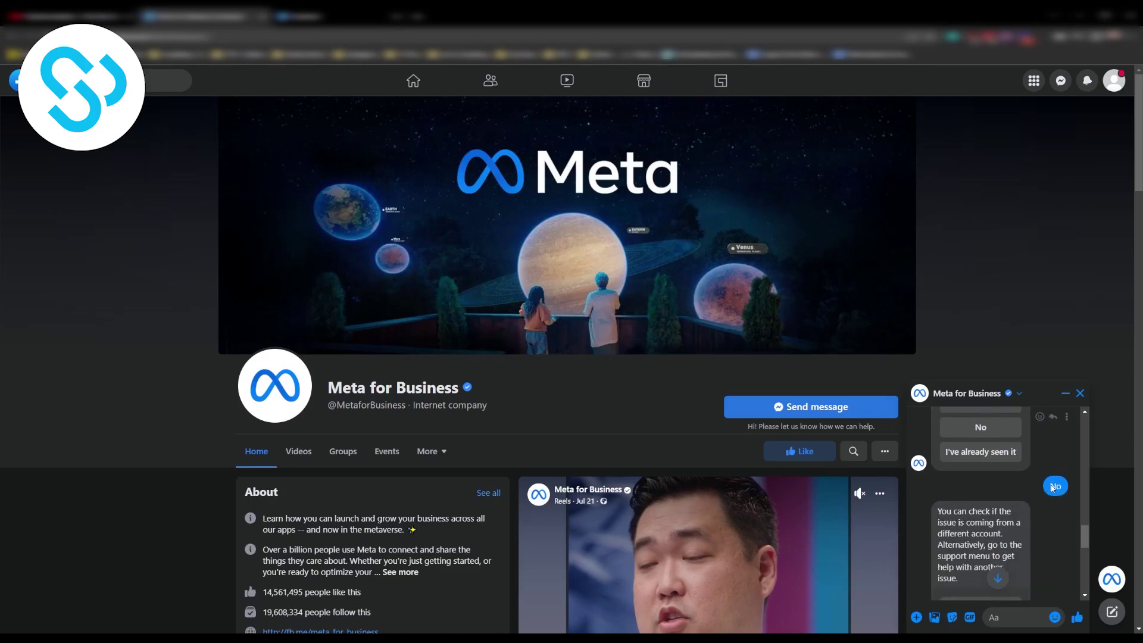
pyautogui.scroll(-3, 1028, 498)
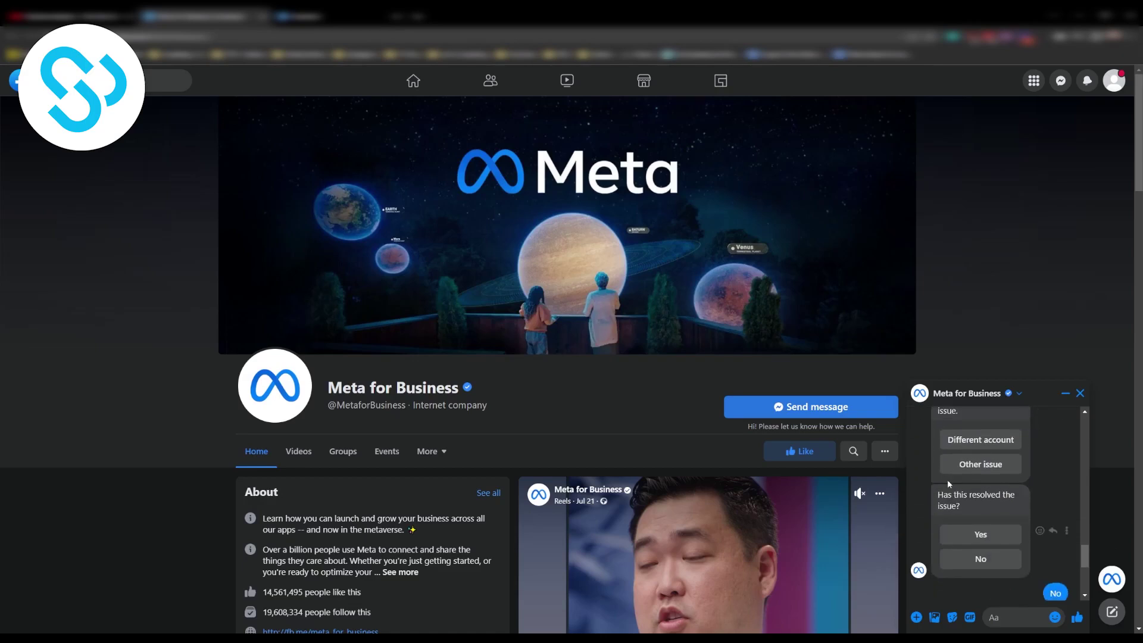
pyautogui.click(981, 557)
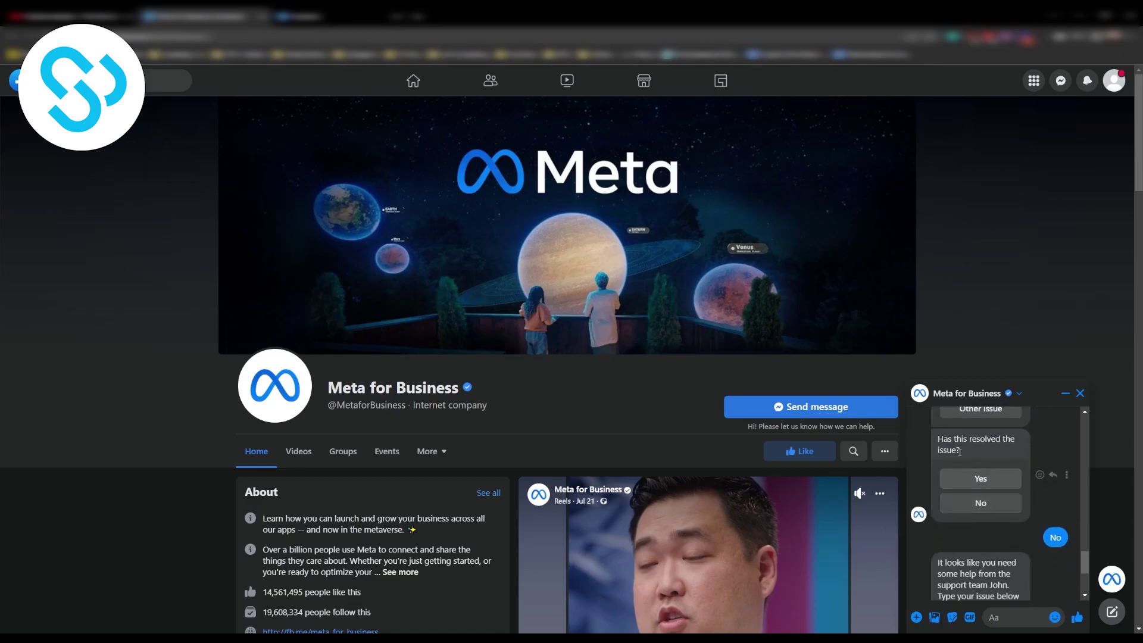
pyautogui.scroll(-3, 978, 452)
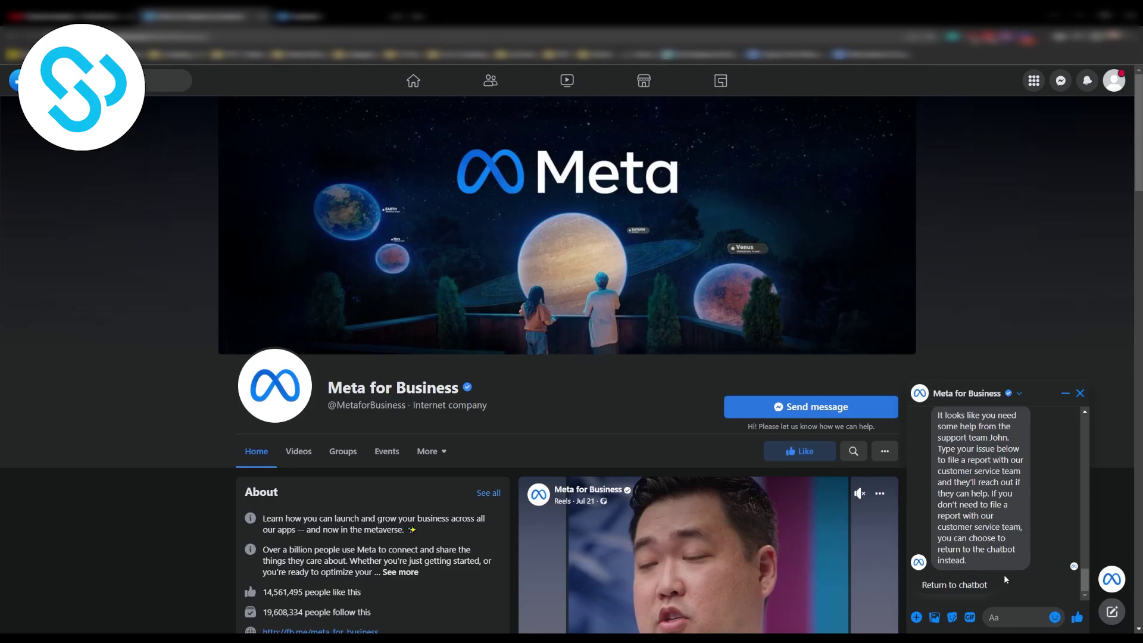
# Go back from the Meta for Business page to the Facebook home feed
pyautogui.scroll(-1, 1010, 607)
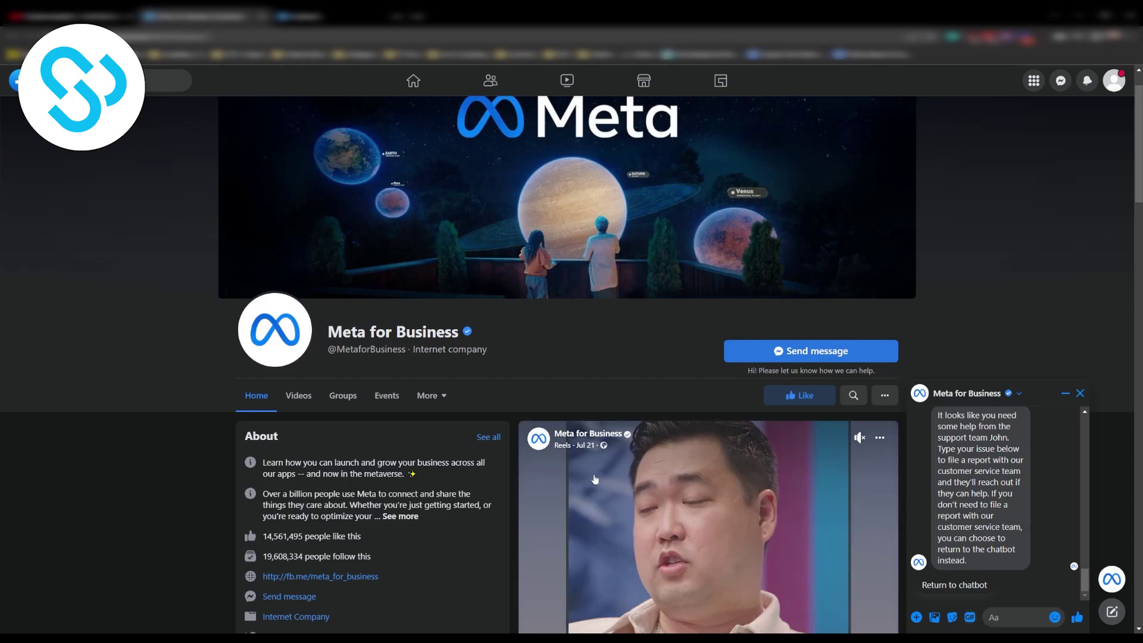
pyautogui.hotkey('alt', 'Left')
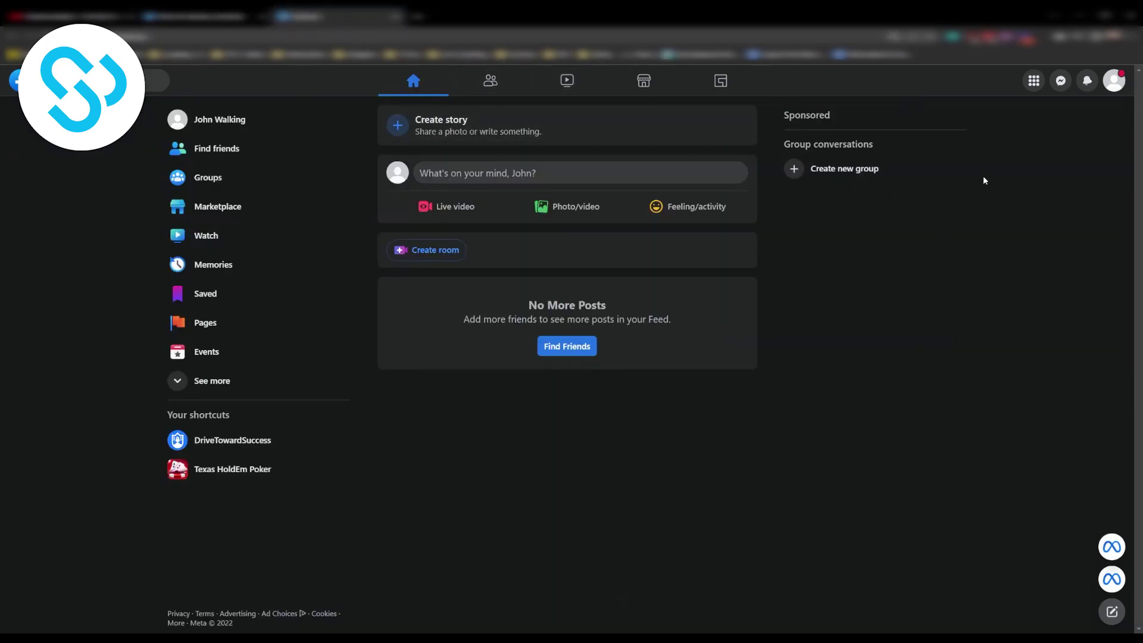
# Open a Help & support 'Something went wrong' report and choose Marketplace as the area
pyautogui.click(1121, 82)
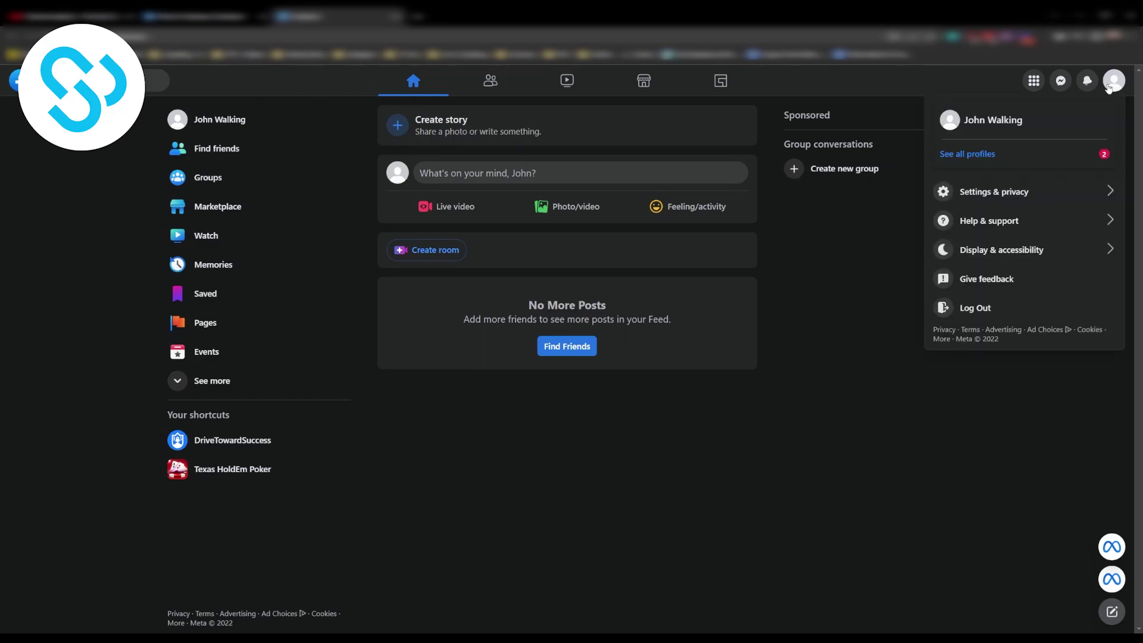
pyautogui.click(985, 223)
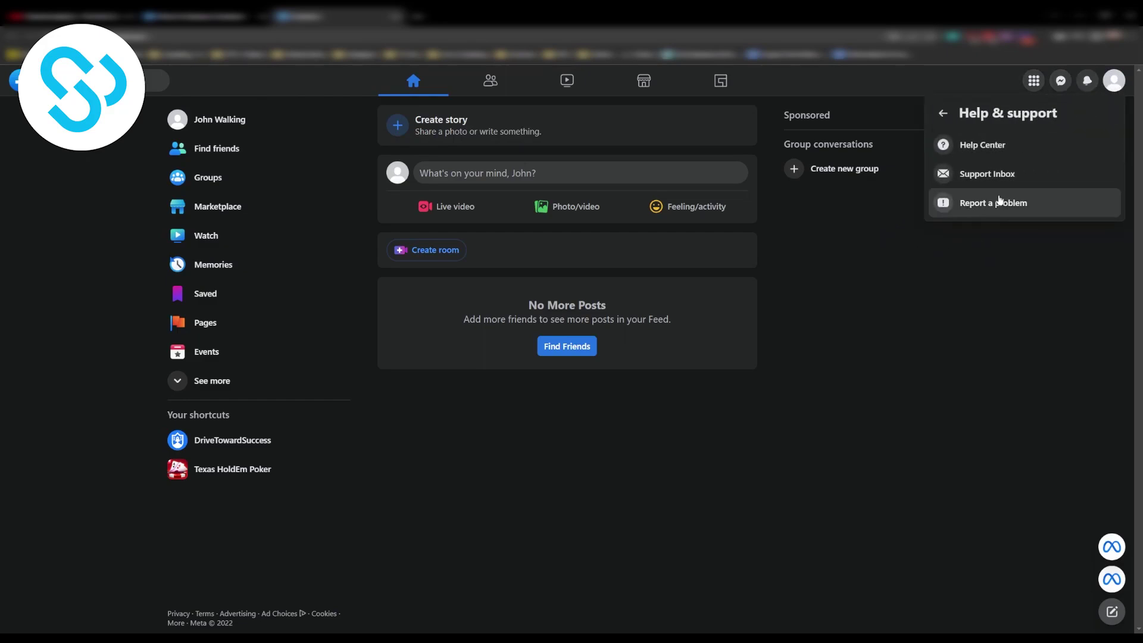
pyautogui.click(999, 203)
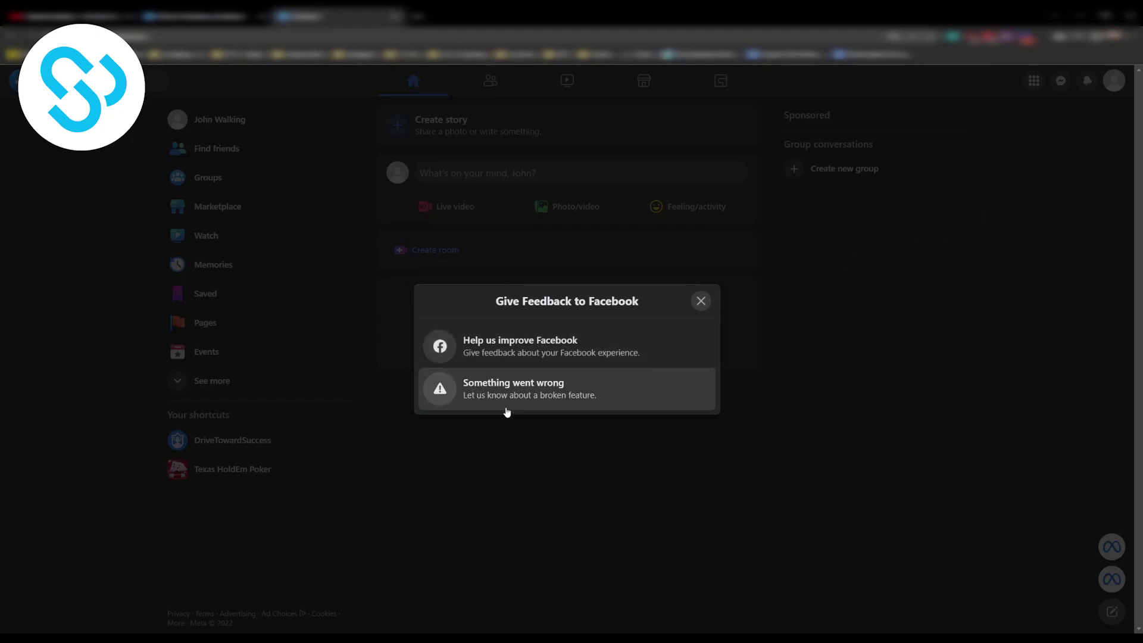
pyautogui.click(511, 396)
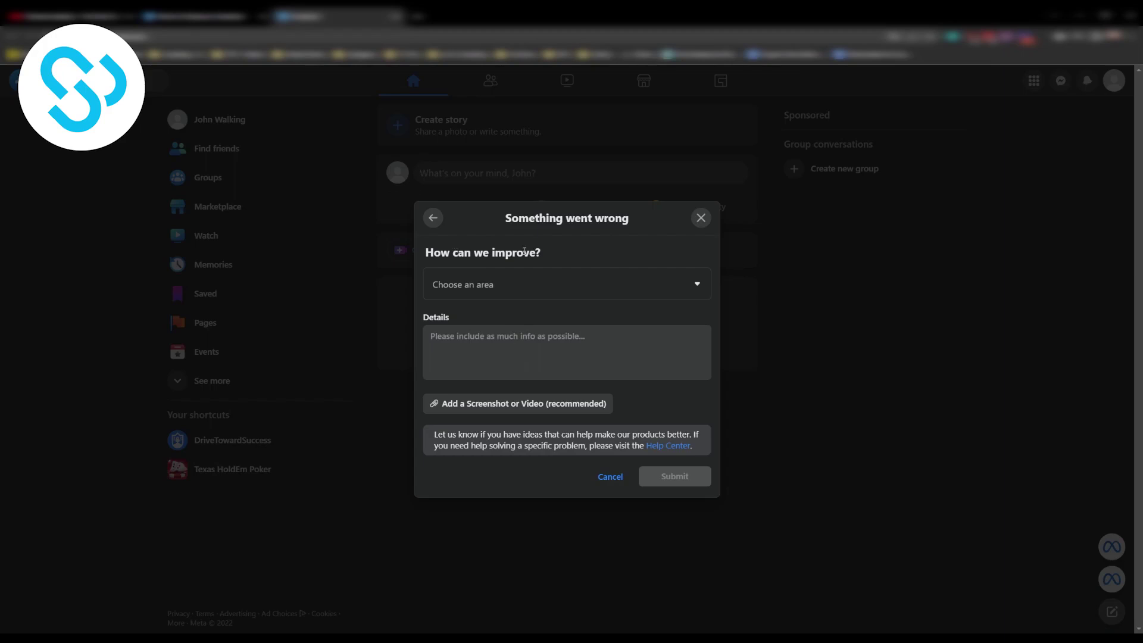
pyautogui.click(498, 285)
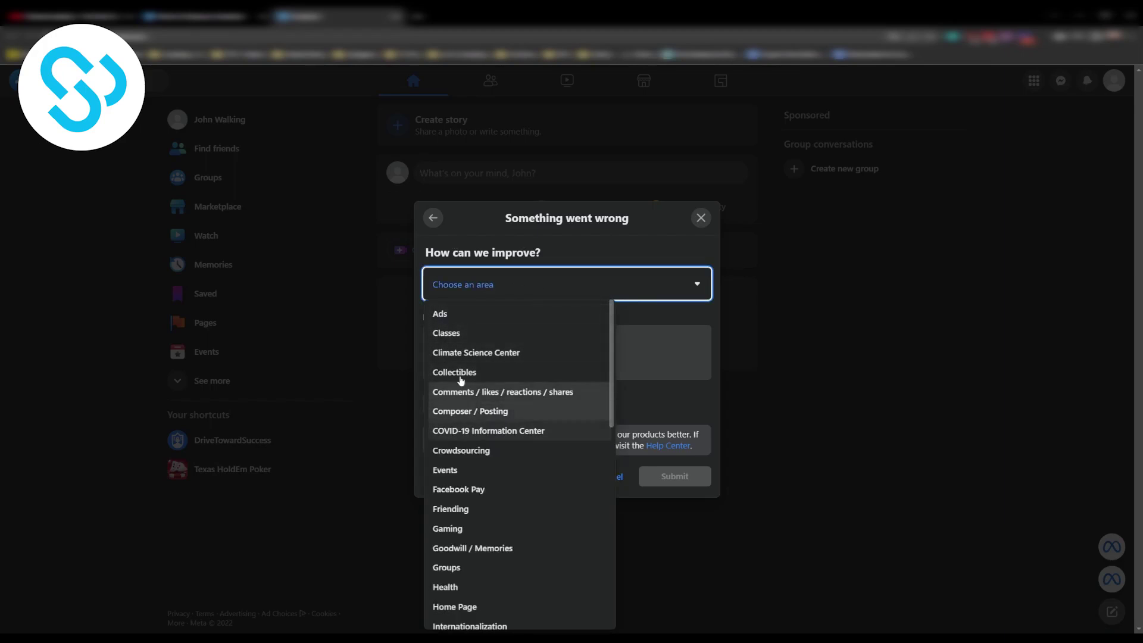
pyautogui.scroll(-4, 461, 382)
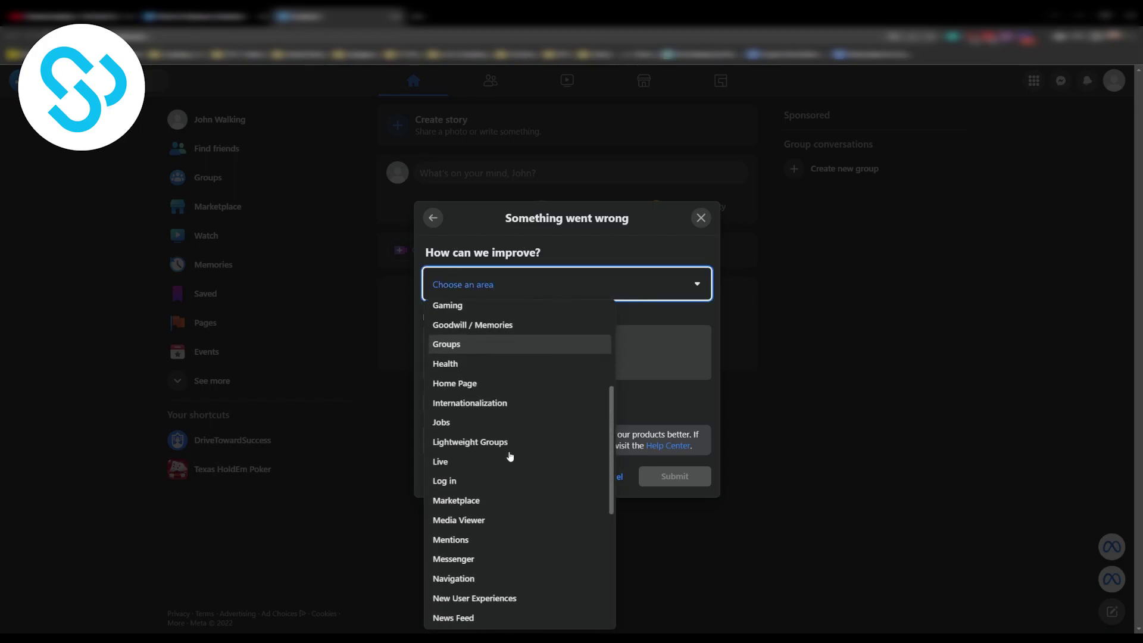
pyautogui.scroll(-1, 510, 456)
pyautogui.click(506, 442)
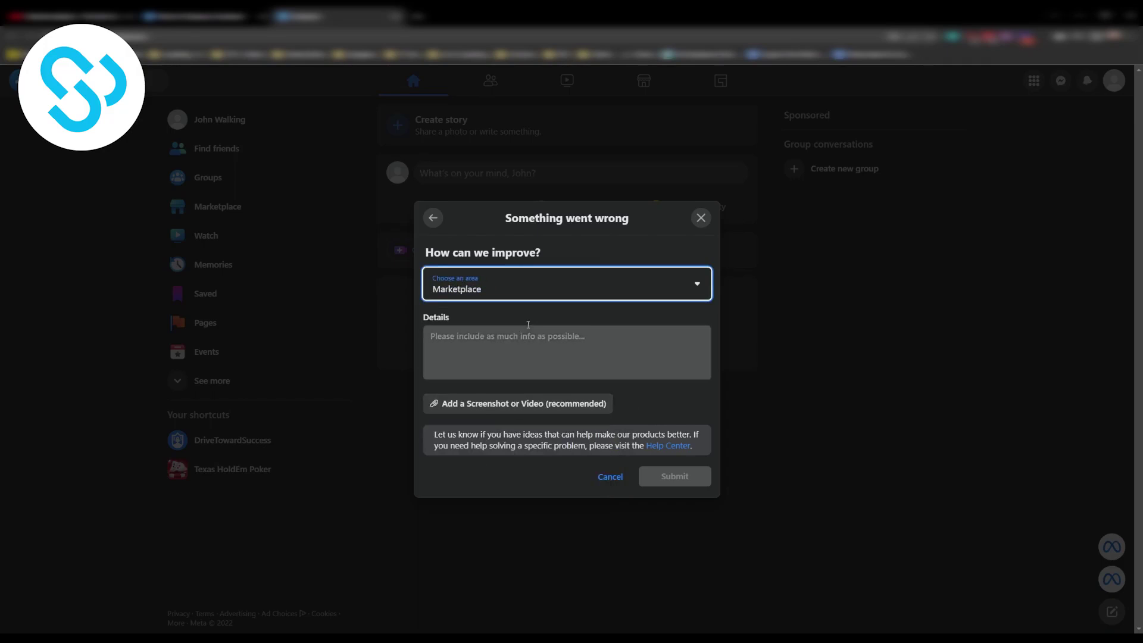
# Type "I can't enter my marketplace, something is wrong!" into the report's Details box
pyautogui.click(445, 358)
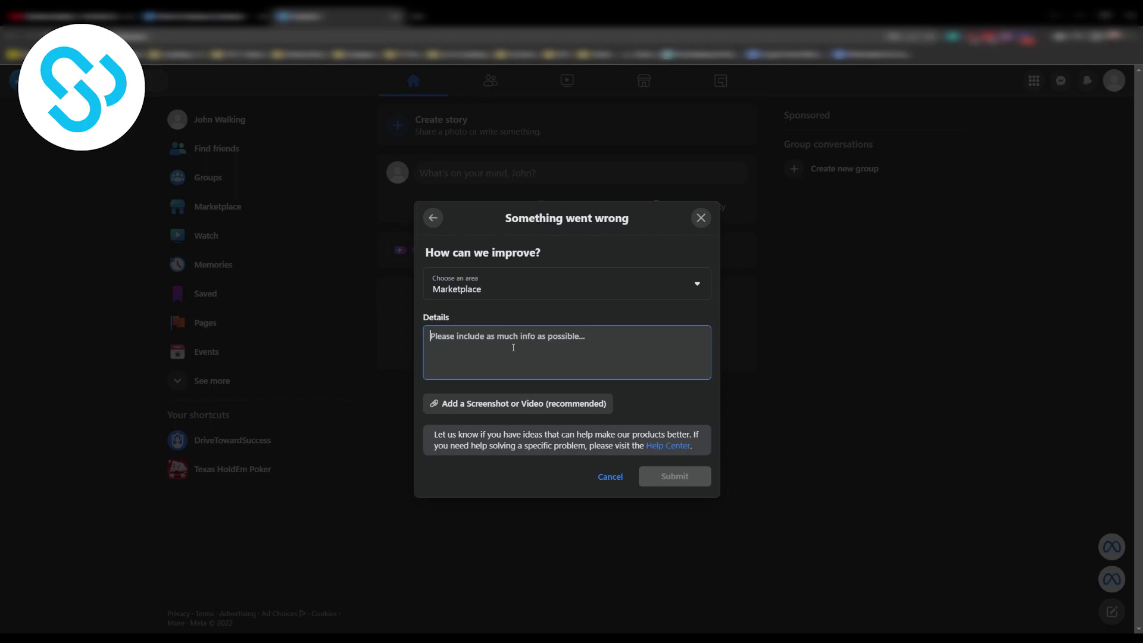
pyautogui.write("I can'ten")
pyautogui.press('BackSpace')
pyautogui.press('BackSpace')
pyautogui.write('en')
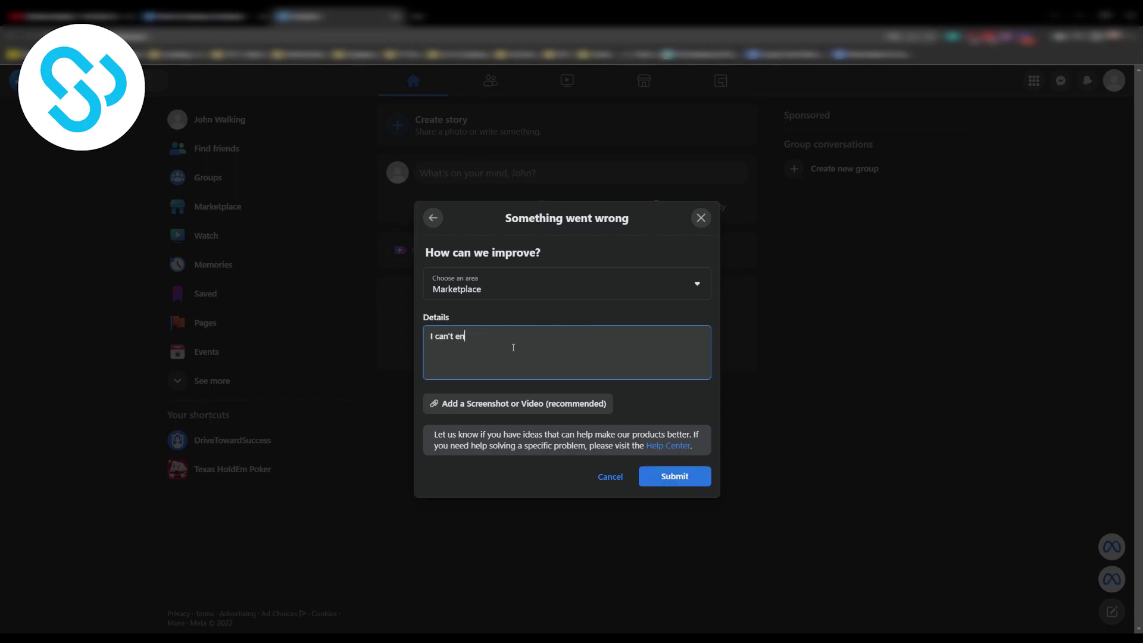
pyautogui.write('ter my marketplace ')
pyautogui.write('somehing wro')
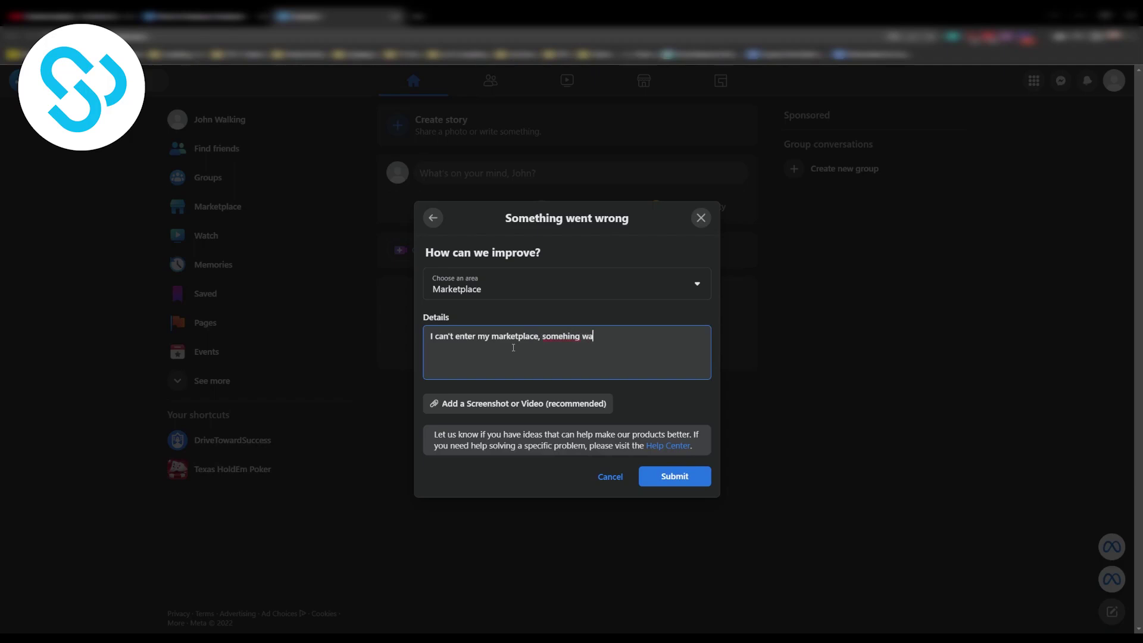
pyautogui.press('BackSpace')
pyautogui.press('BackSpace')
pyautogui.press('BackSpace')
pyautogui.press('BackSpace')
pyautogui.press('BackSpace')
pyautogui.press('BackSpace')
pyautogui.press('BackSpace')
pyautogui.press('BackSpace')
pyautogui.write('thing is wrong!')
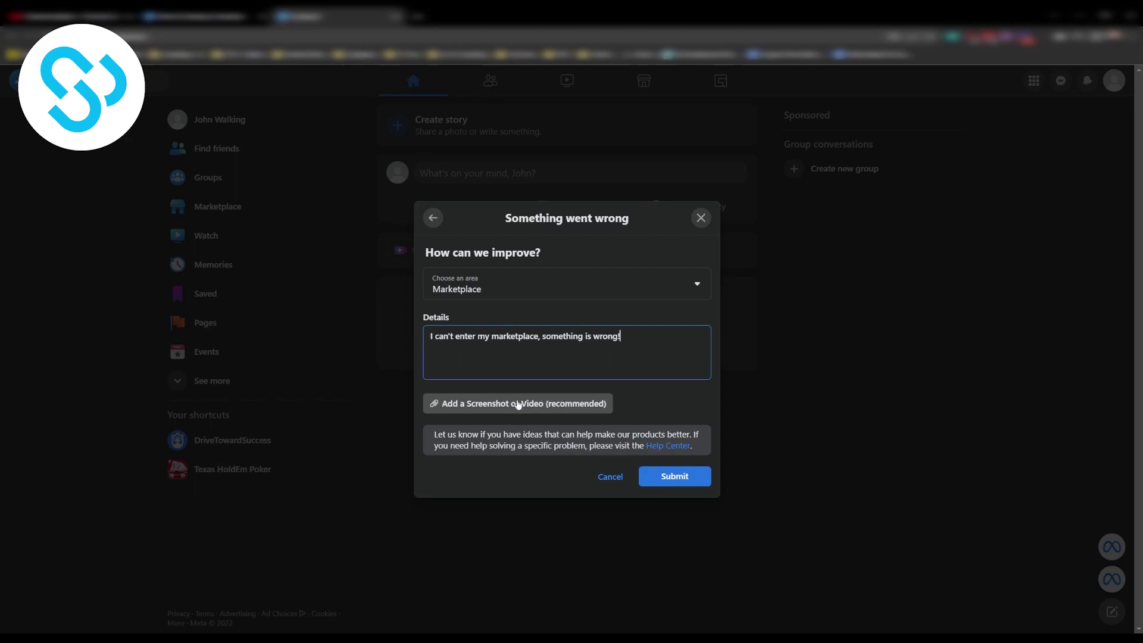
# Submit the Marketplace problem report, then glance at the Meta for Business tab and return to the feed
pyautogui.click(679, 477)
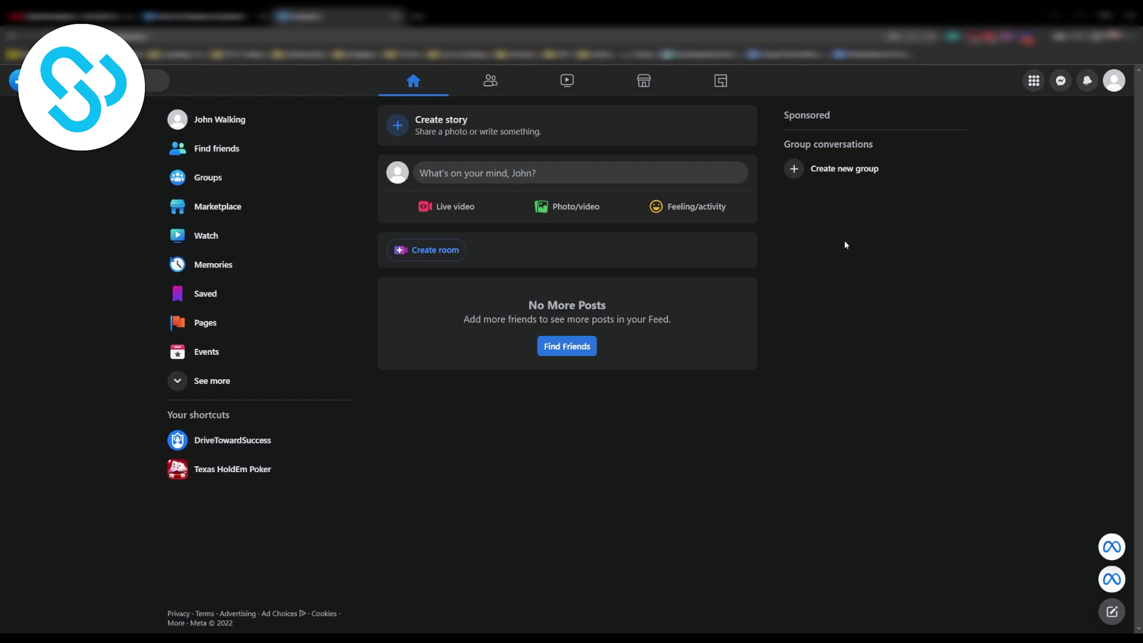
pyautogui.click(208, 21)
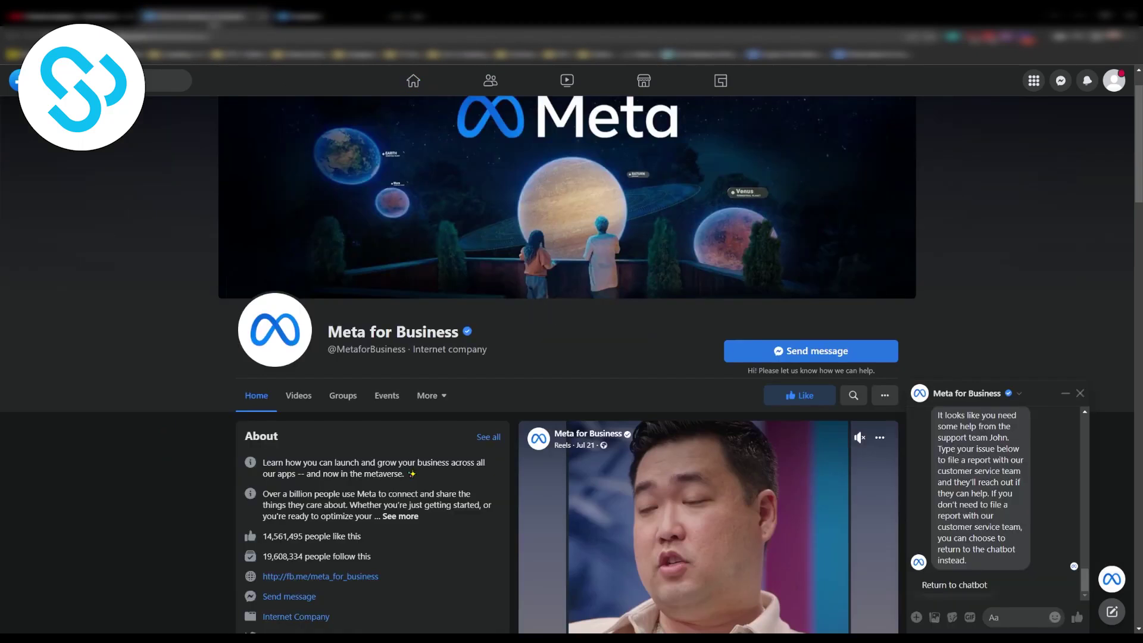
pyautogui.click(310, 17)
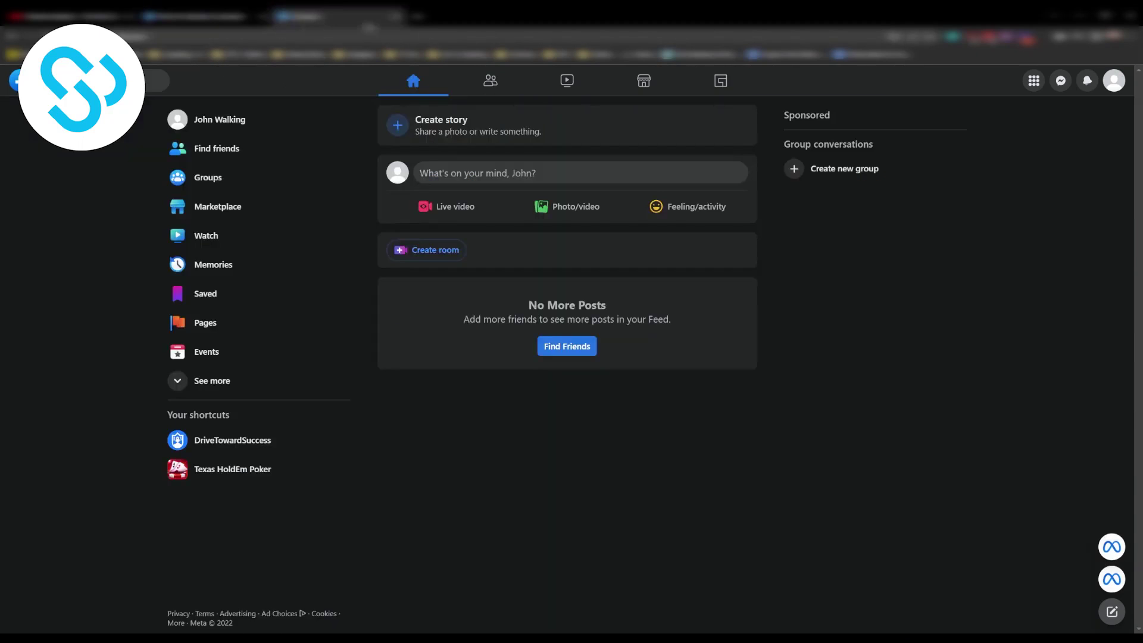